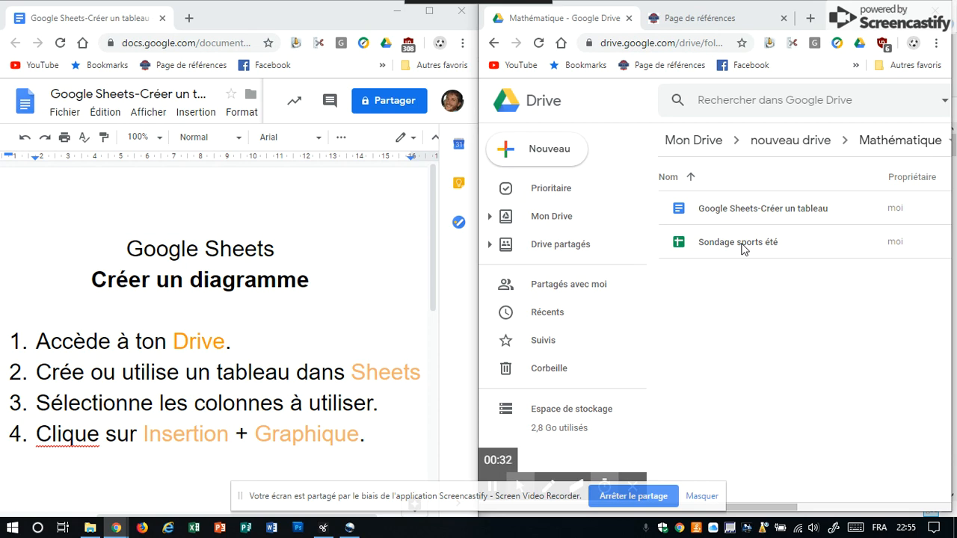
# Open the Sondage sports été spreadsheet and insert a chart from the Sports and Effectif data in A1:B4, excluding the Total row
pyautogui.doubleClick(742, 249)
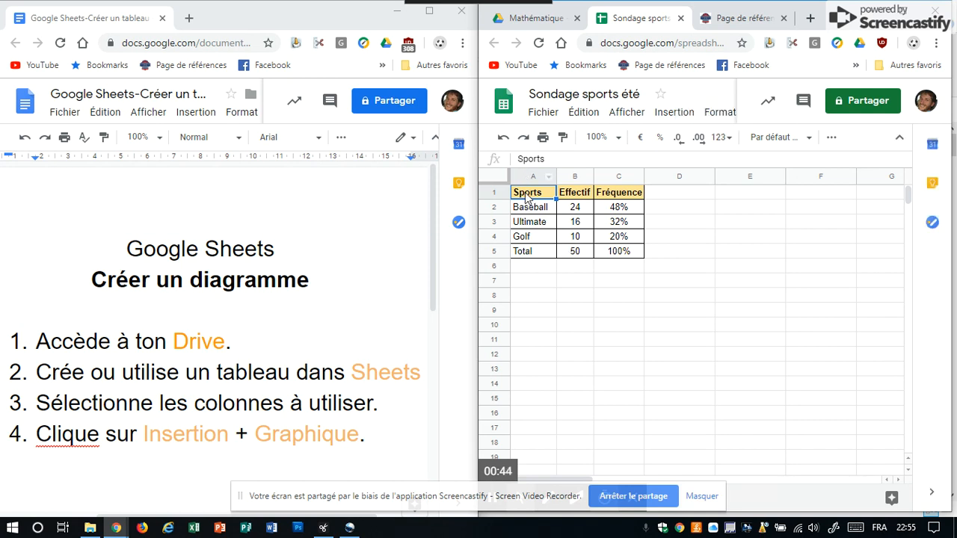
pyautogui.moveTo(527, 199); pyautogui.dragTo(575, 239)
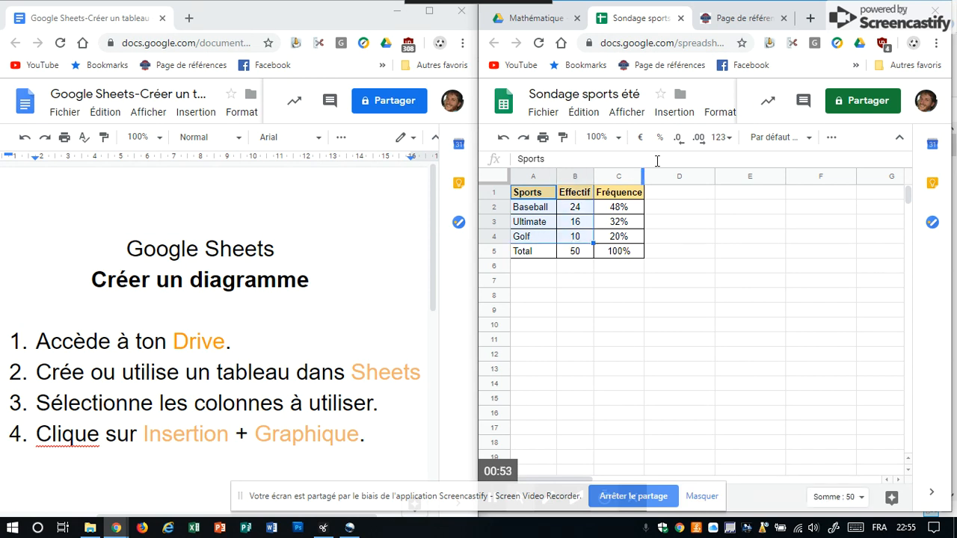
pyautogui.click(677, 116)
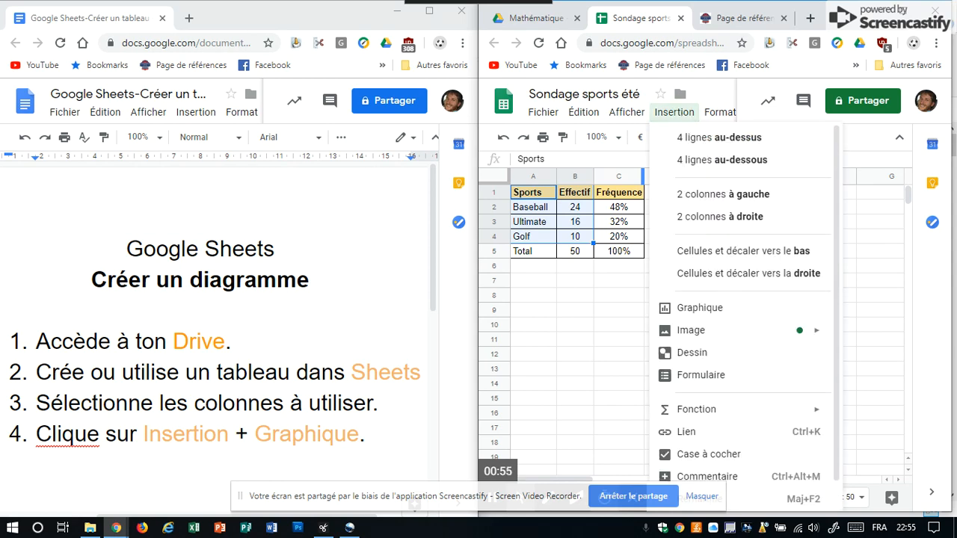
pyautogui.click(697, 309)
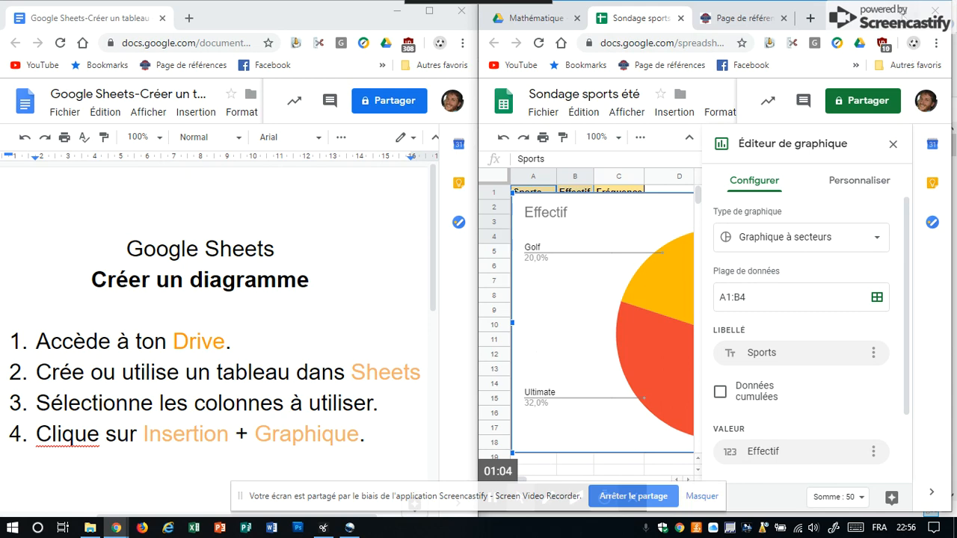
# Maximize the spreadsheet window and move the chart beside the table so it starts at column D, row 1
pyautogui.click(907, 12)
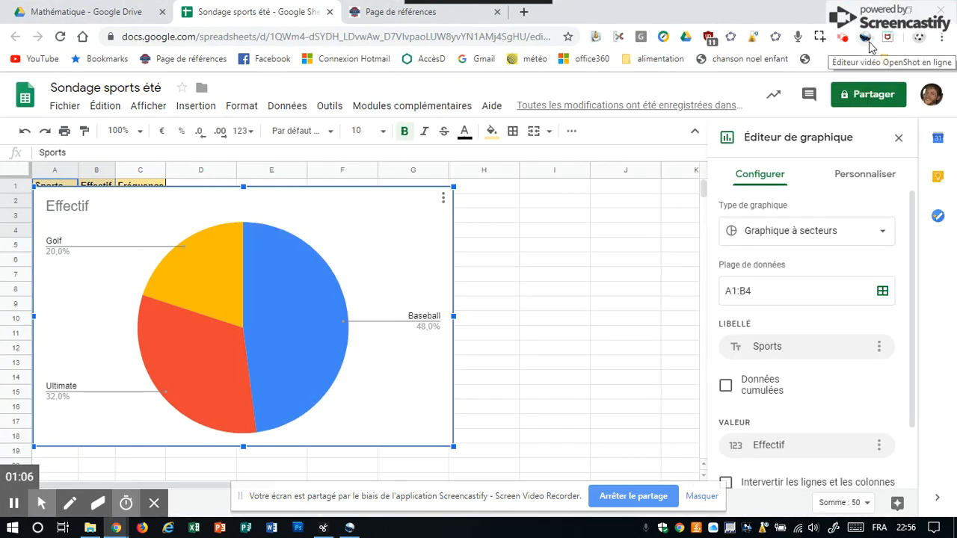
pyautogui.moveTo(342, 216); pyautogui.dragTo(483, 202)
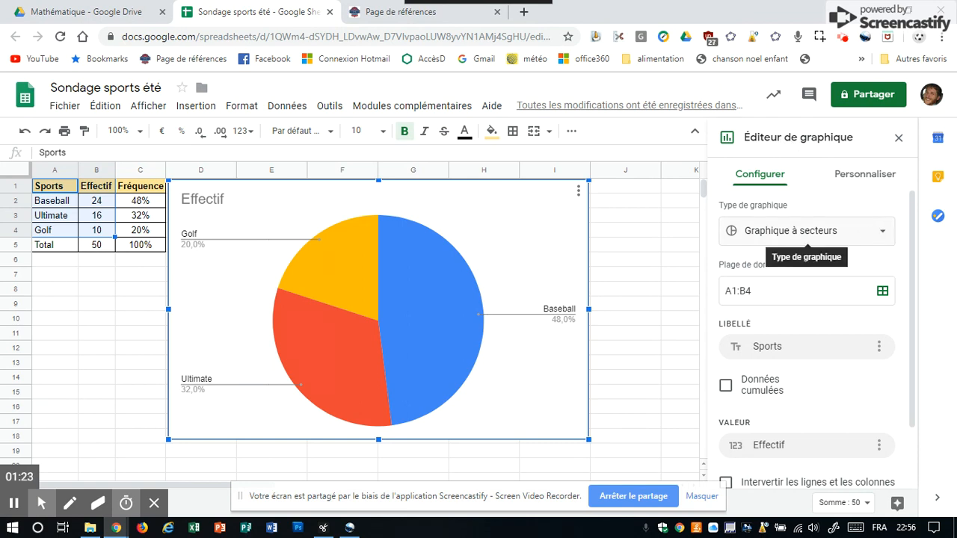
# Browse the available chart types and try the Histogramme type on the chart
pyautogui.click(884, 233)
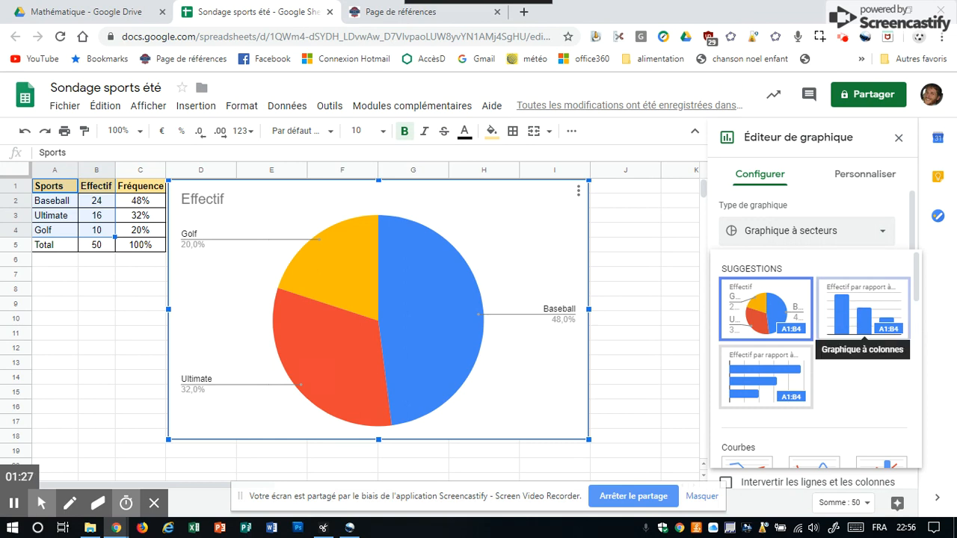
pyautogui.scroll(-2, 814, 359)
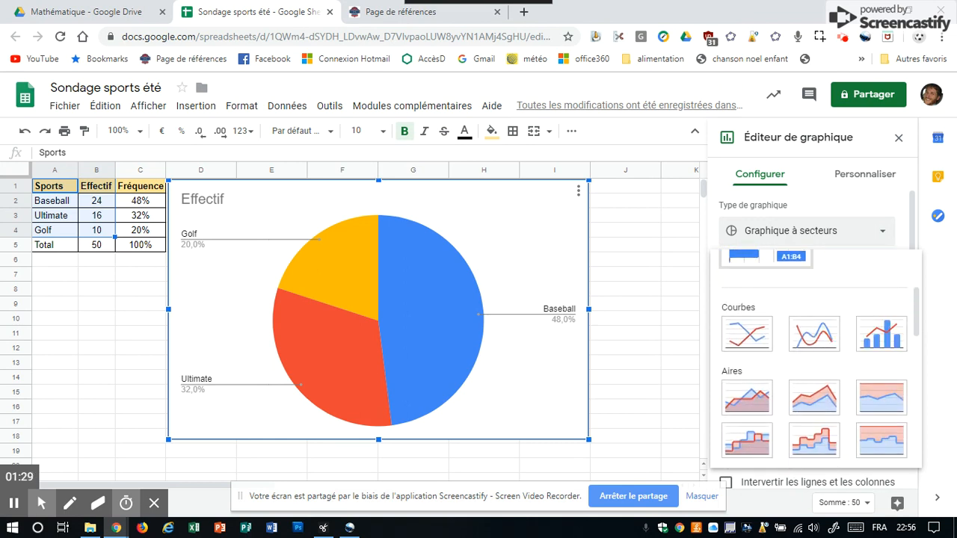
pyautogui.scroll(-2, 815, 340)
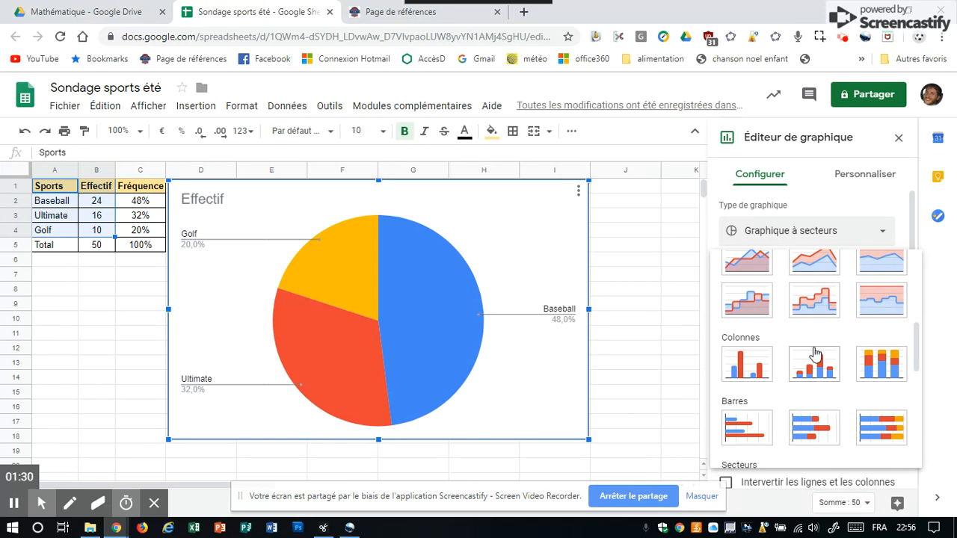
pyautogui.scroll(-5, 815, 353)
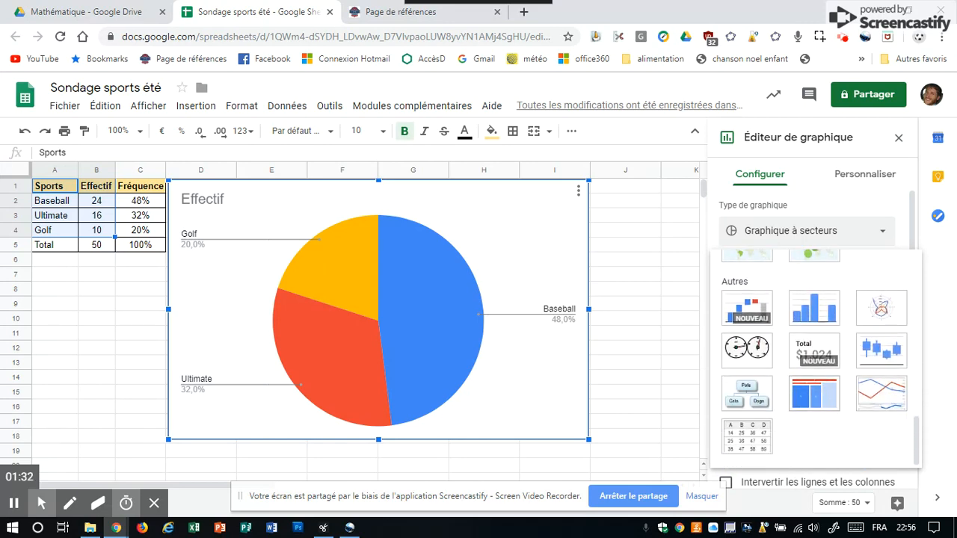
pyautogui.click(816, 308)
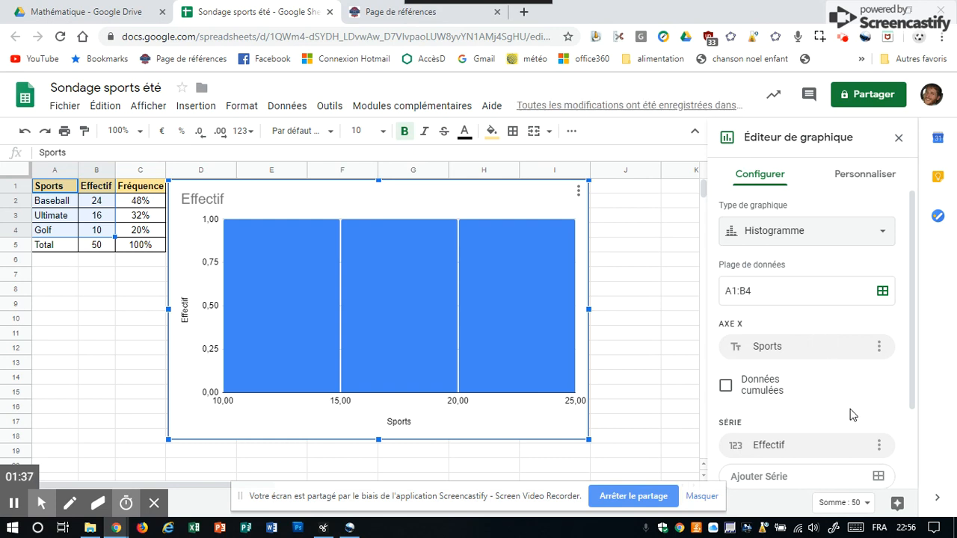
# Change the chart type to the suggested column chart (Graphique à colonnes) for A1:B4
pyautogui.click(882, 238)
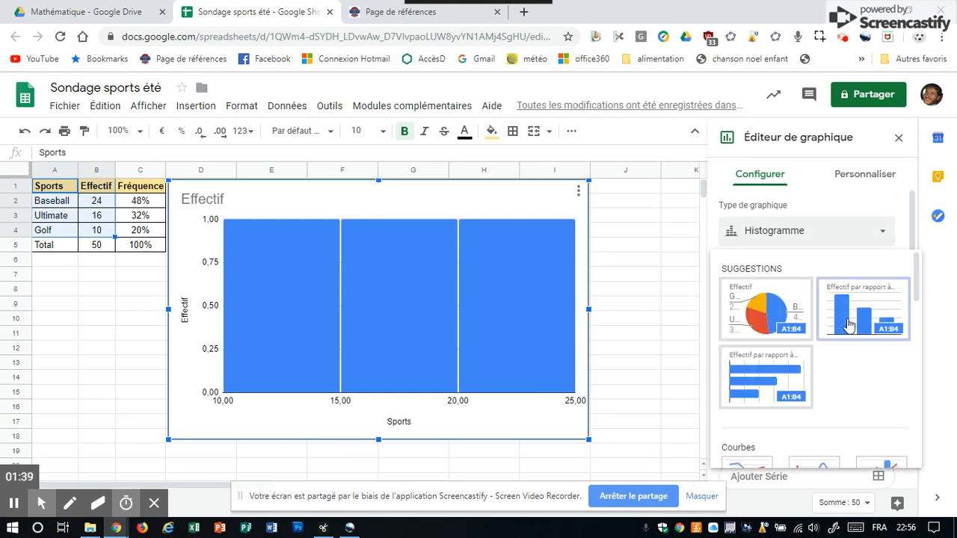
pyautogui.click(856, 323)
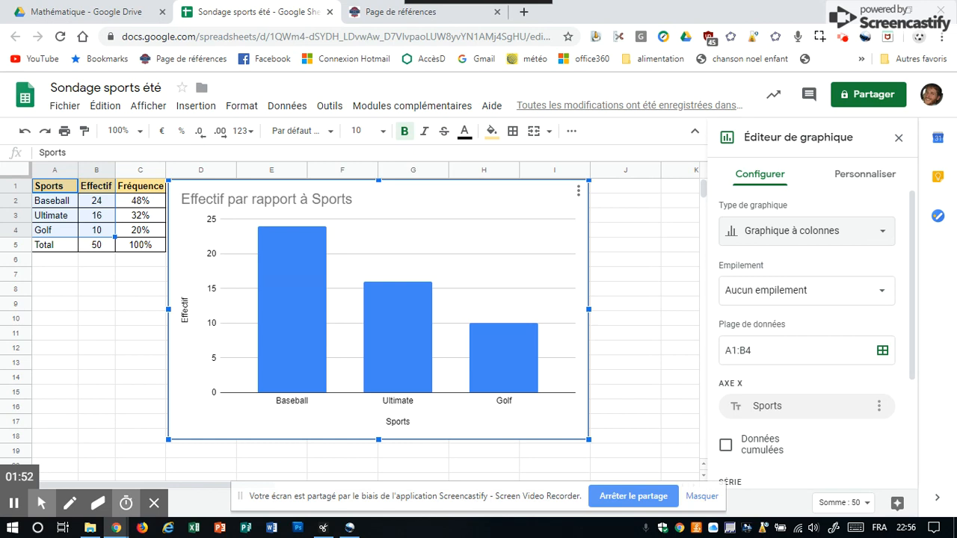
# Replace the chart title with "Sports d'été préférés des élèves"
pyautogui.doubleClick(243, 200)
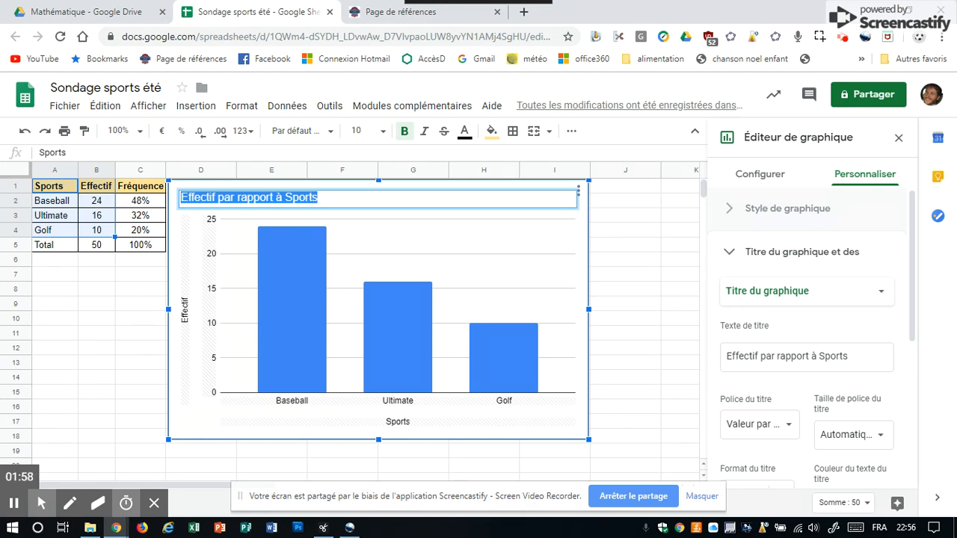
pyautogui.write("Sports d'été pré")
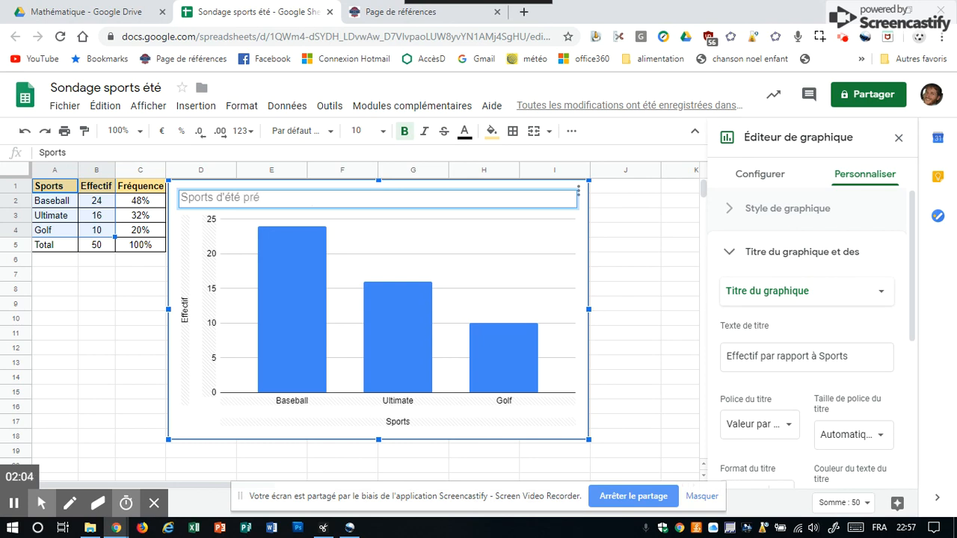
pyautogui.write('férés des élèves')
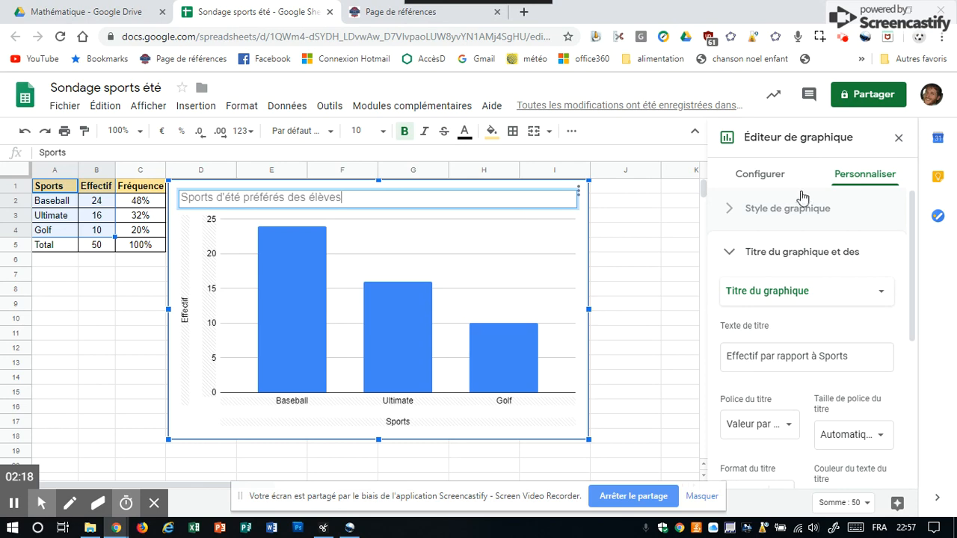
# Center the chart title and make it bold, then deselect the chart
pyautogui.scroll(-1, 808, 236)
pyautogui.scroll(-1, 807, 236)
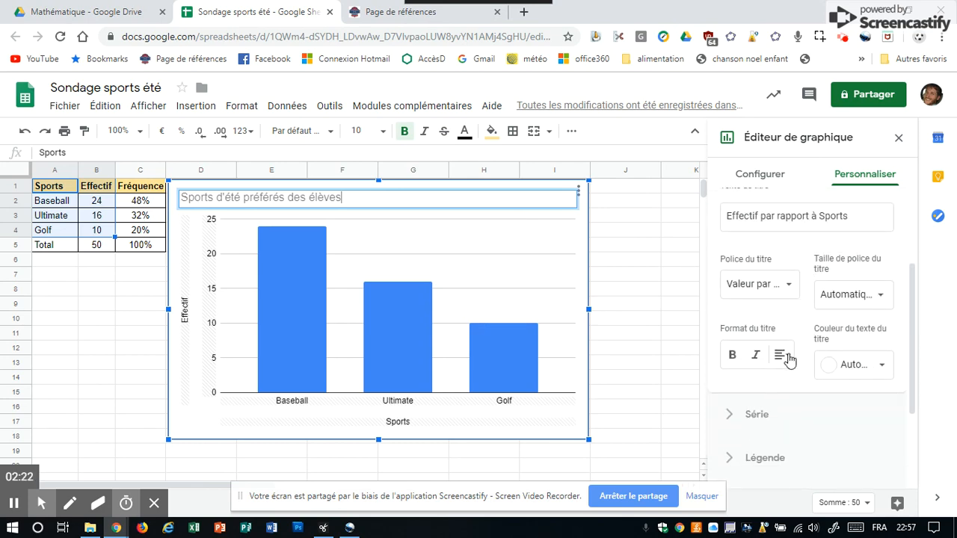
pyautogui.click(783, 355)
pyautogui.click(801, 385)
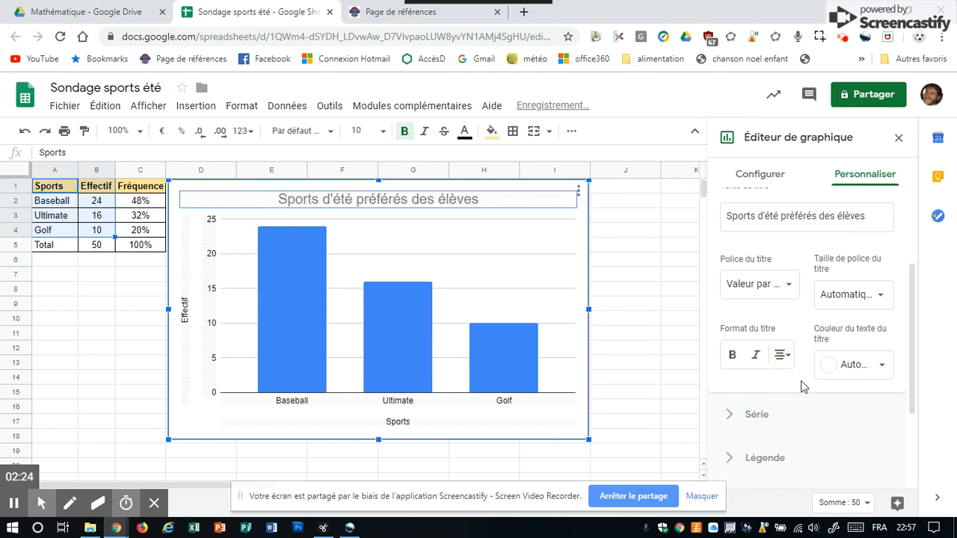
pyautogui.click(731, 357)
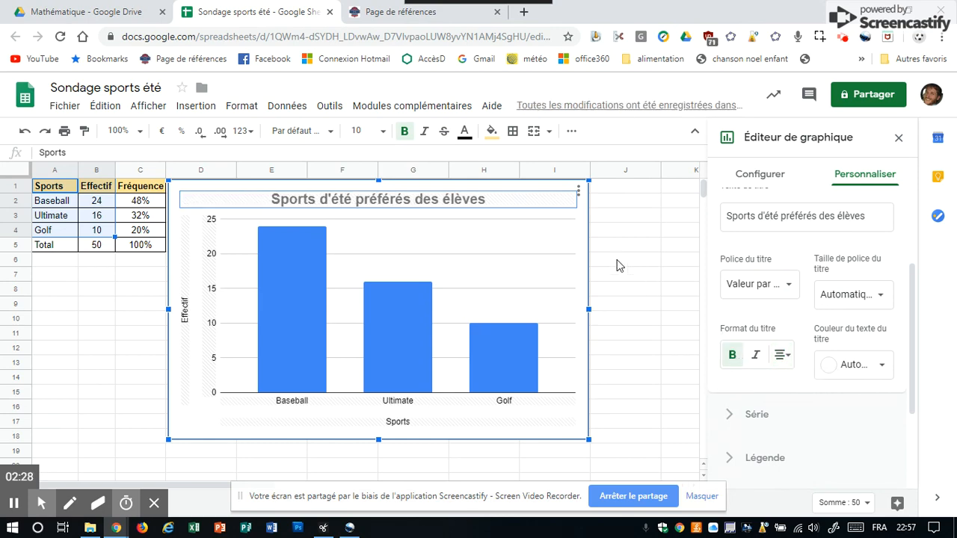
pyautogui.click(632, 233)
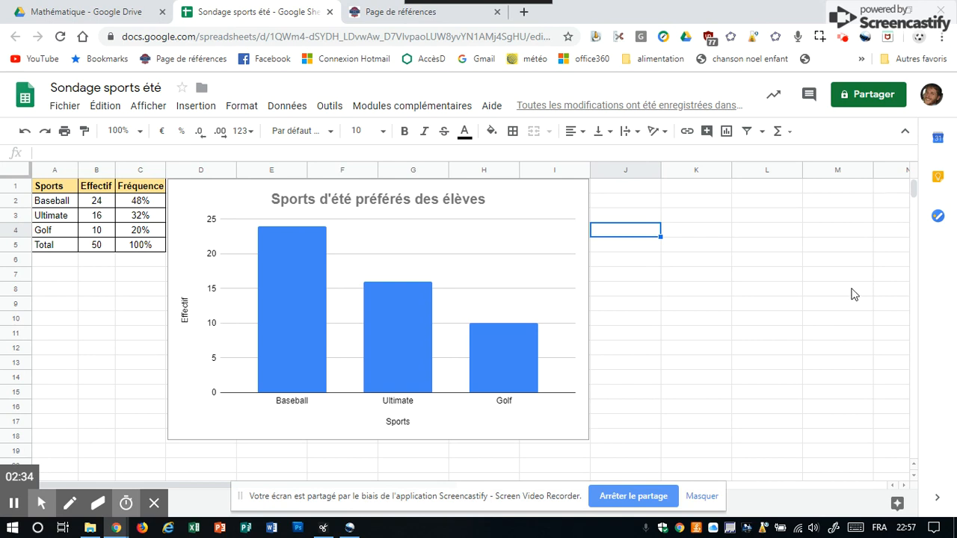
# Reopen the chart editor, recolor the Effectif series light green and turn on its data labels
pyautogui.click(558, 215)
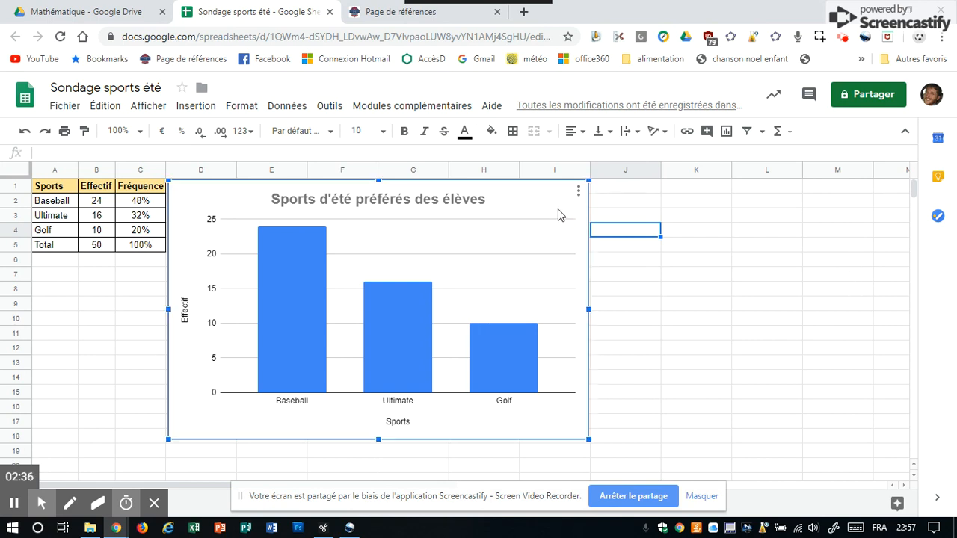
pyautogui.doubleClick(557, 202)
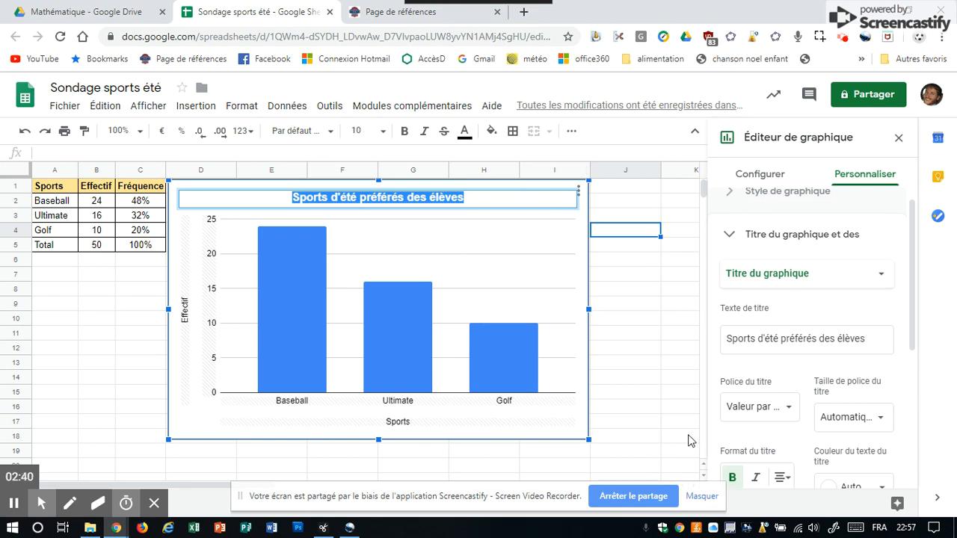
pyautogui.click(507, 370)
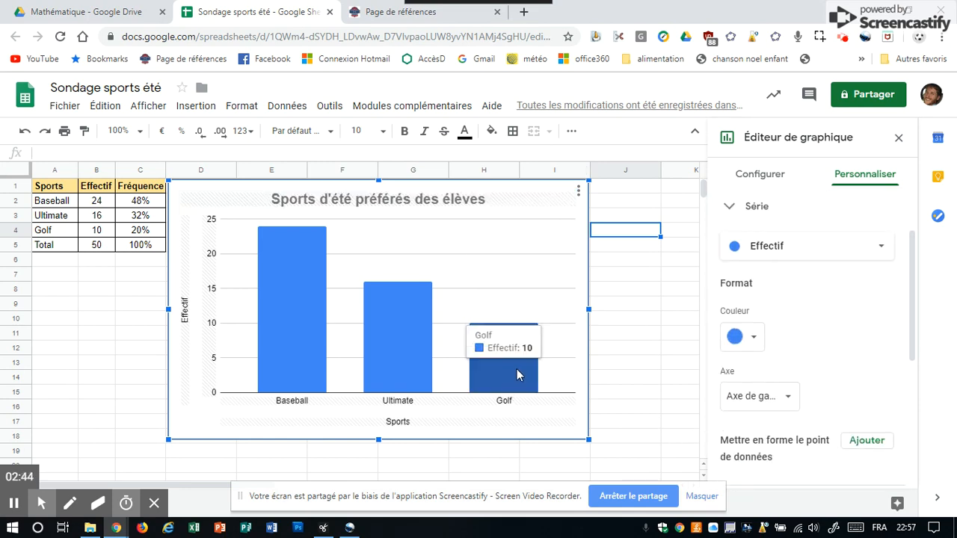
pyautogui.click(749, 343)
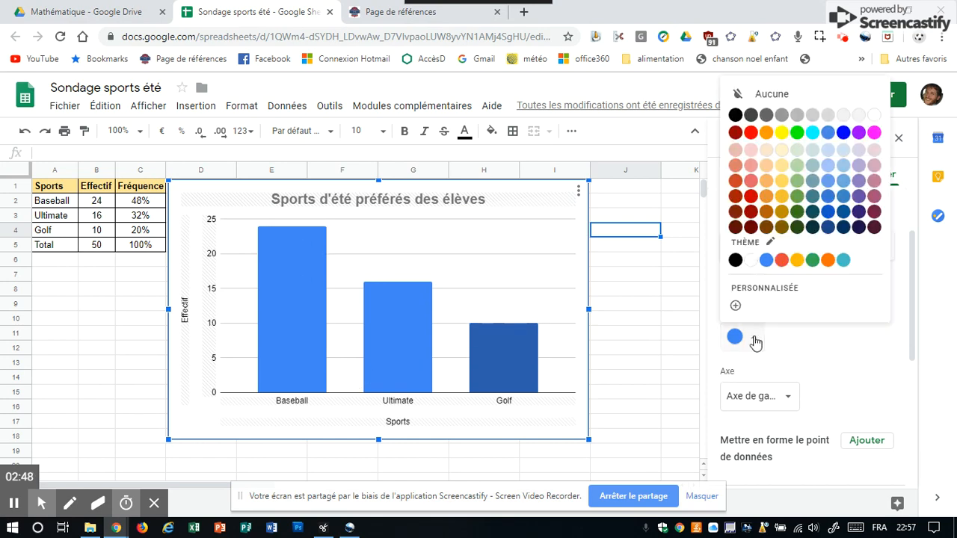
pyautogui.click(796, 181)
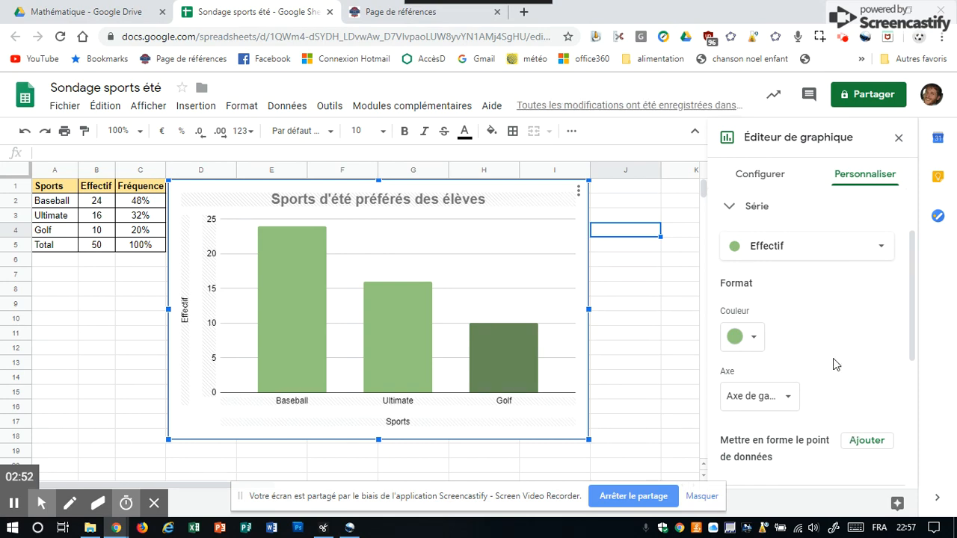
pyautogui.scroll(-4, 808, 336)
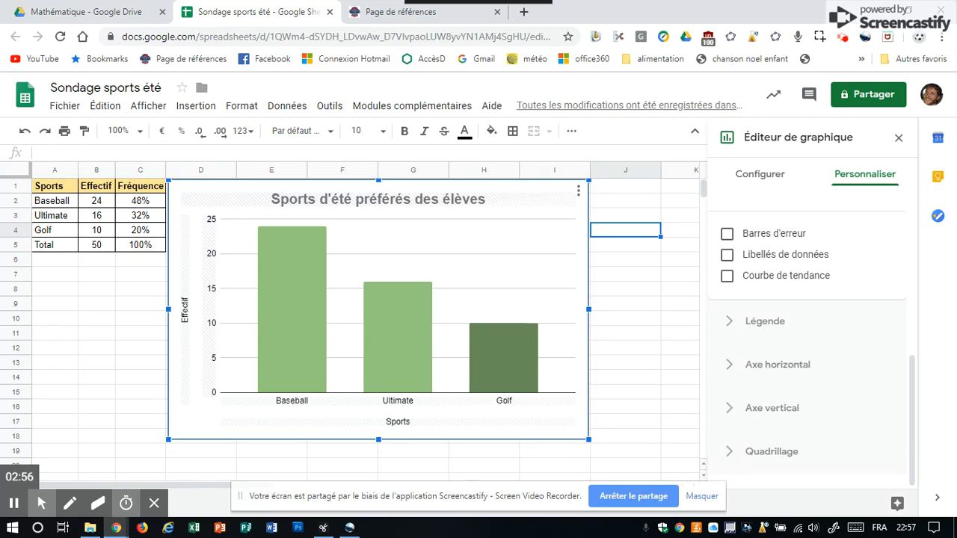
pyautogui.click(728, 256)
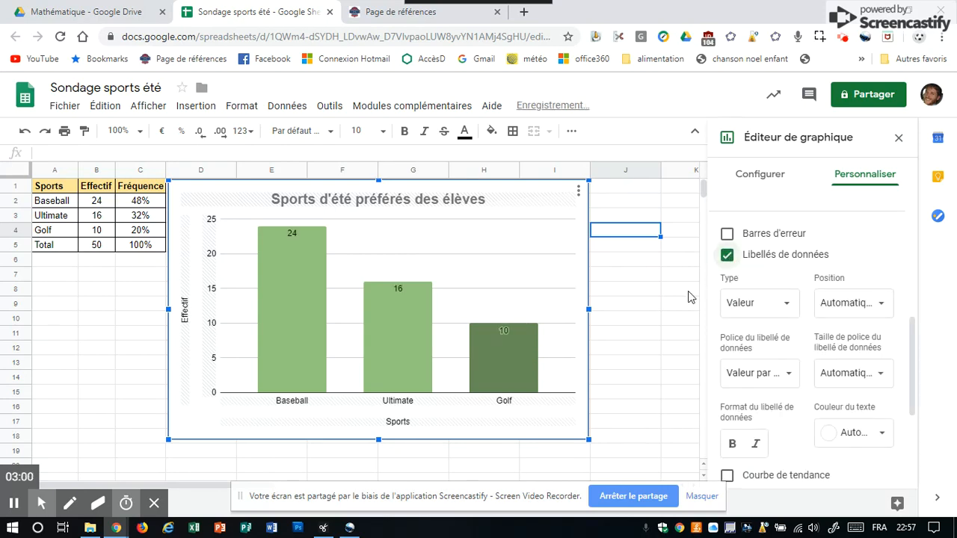
# Set the number of minor gridlines for the chart's vertical axis to 4
pyautogui.moveTo(316, 285)
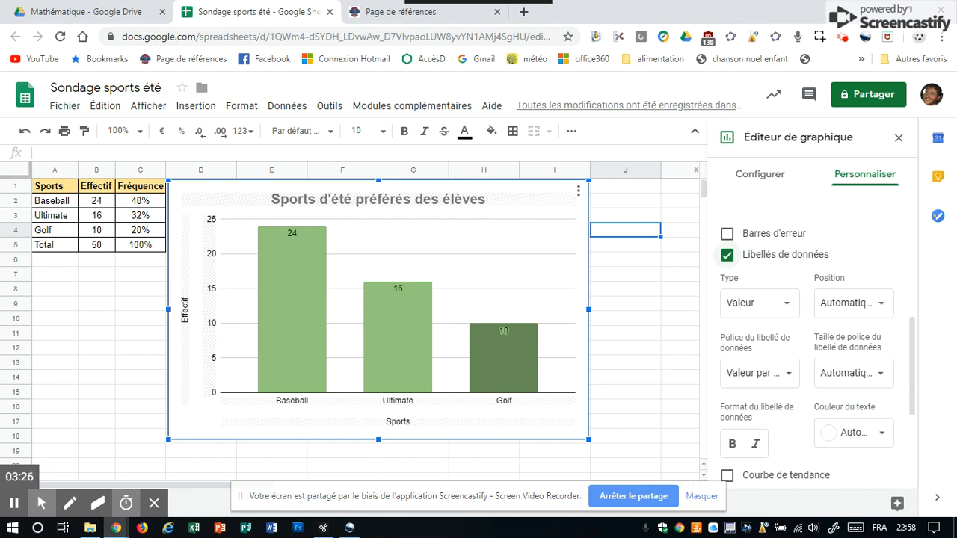
pyautogui.click(484, 254)
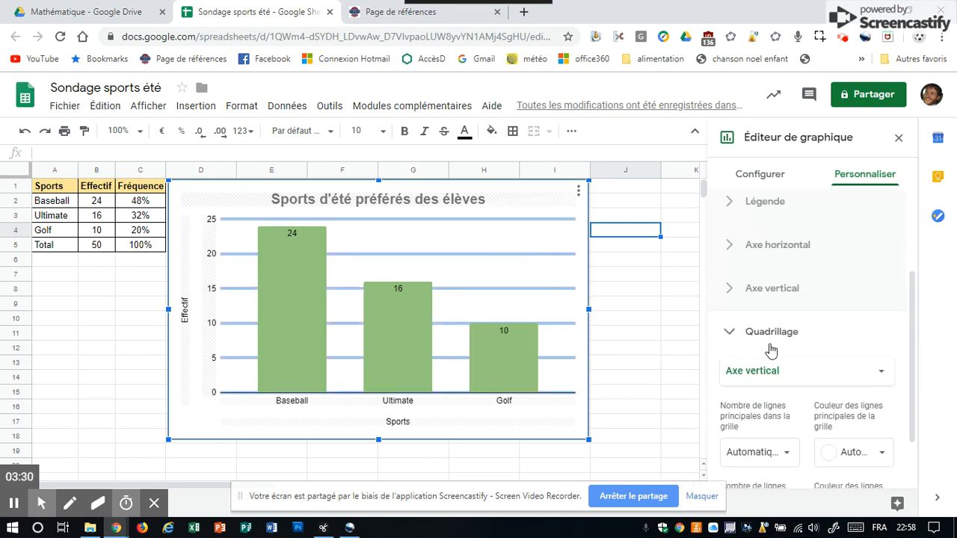
pyautogui.scroll(-1, 797, 349)
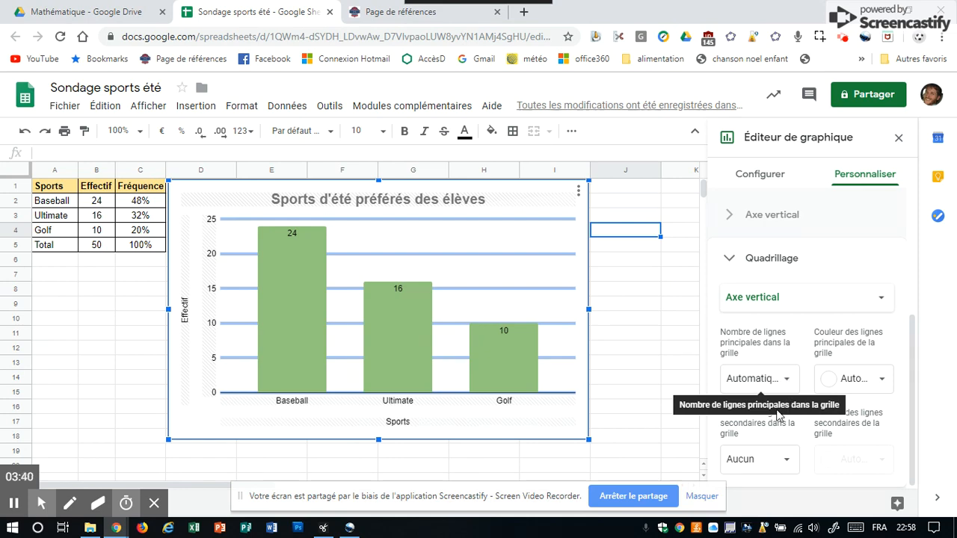
pyautogui.click(786, 467)
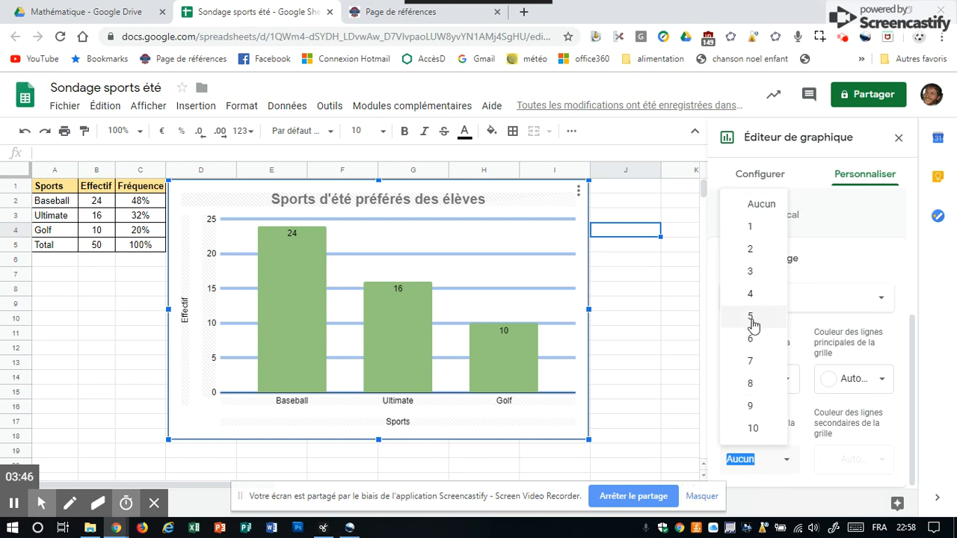
pyautogui.click(749, 294)
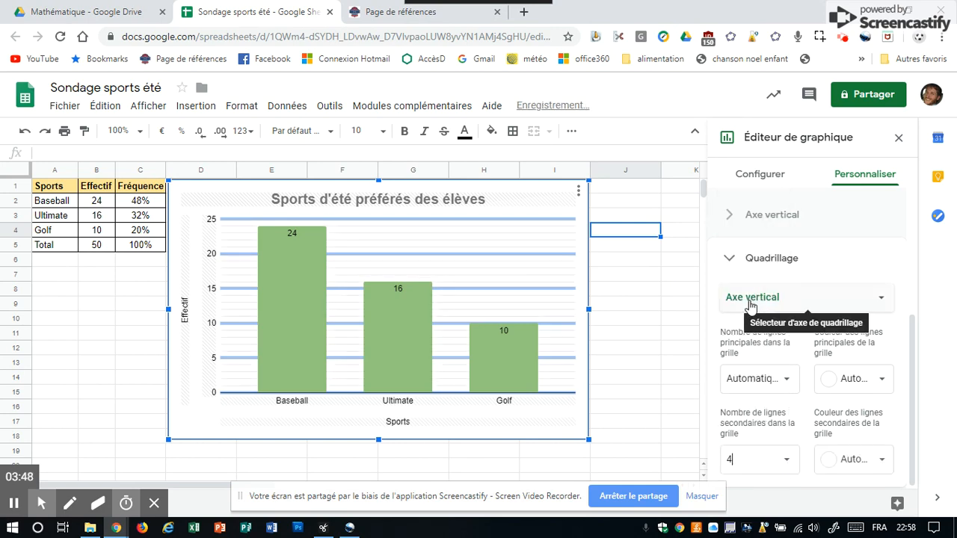